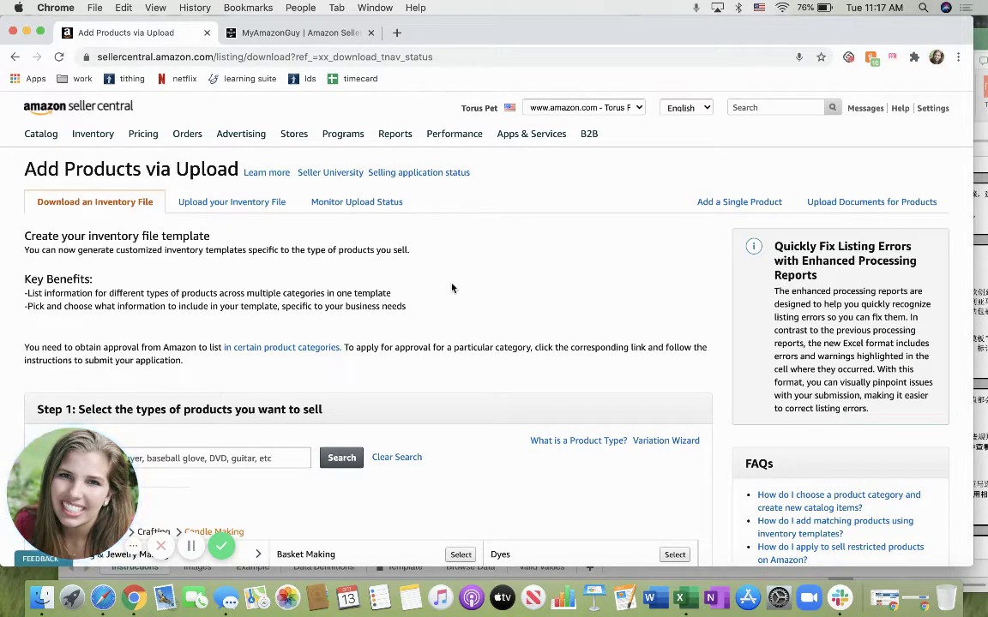
Browse the product classifier's top-level categories, then return to the Candle Making subcategories
{"action": "mouse_move", "coordinate": [98, 147]}
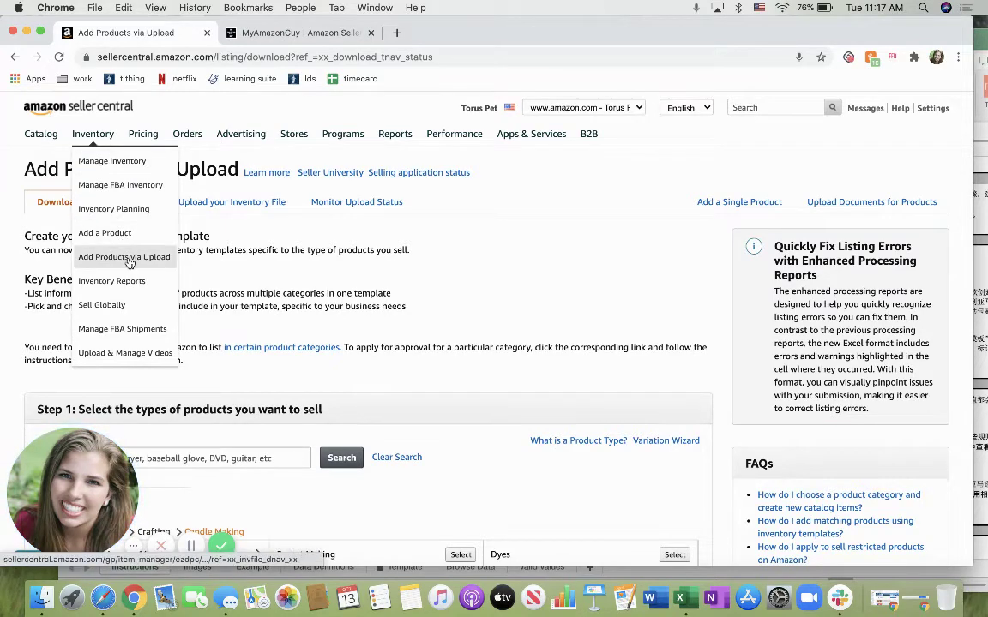
{"action": "scroll", "coordinate": [265, 276], "scroll_direction": "down", "scroll_amount": 1}
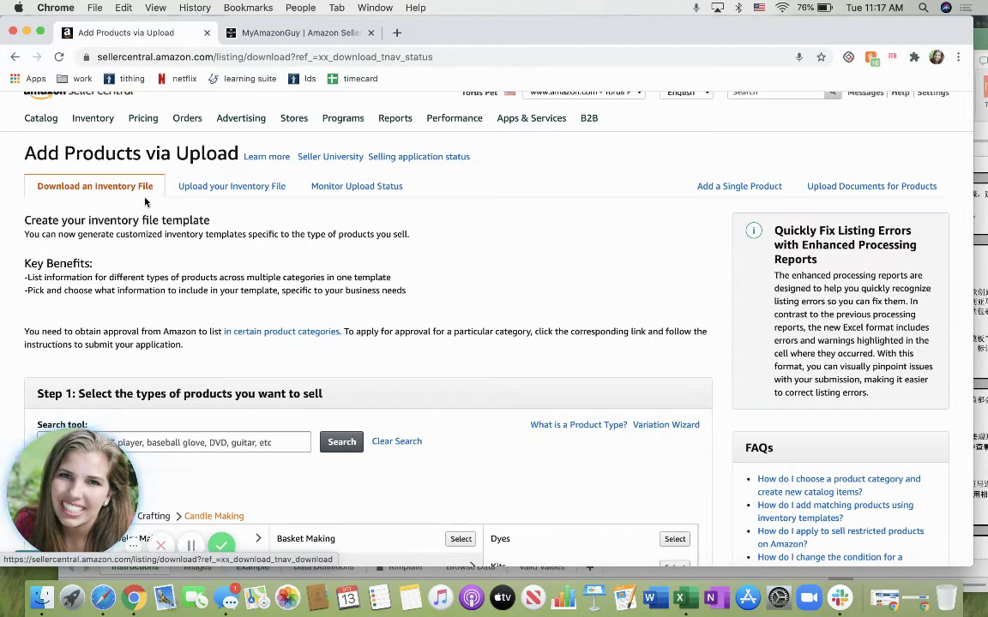
{"action": "scroll", "coordinate": [183, 324], "scroll_direction": "down", "scroll_amount": 10}
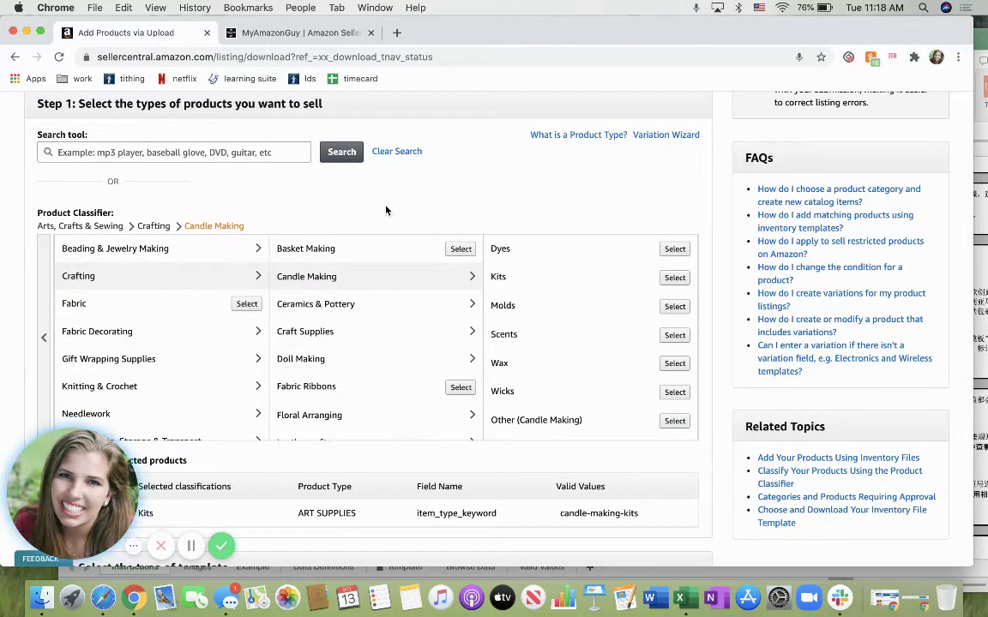
{"action": "left_click", "coordinate": [47, 333]}
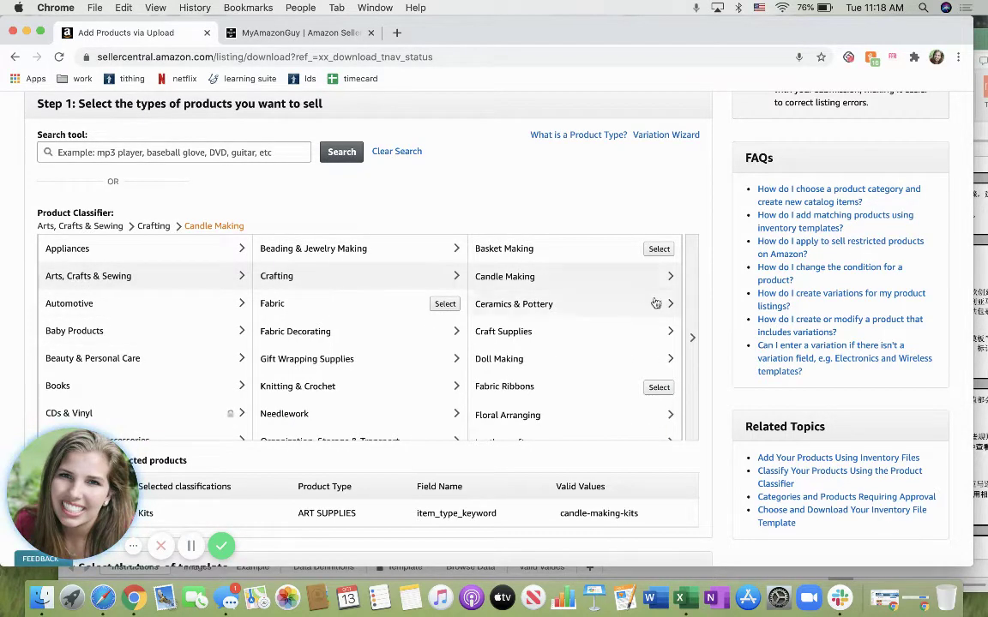
{"action": "left_click", "coordinate": [693, 338]}
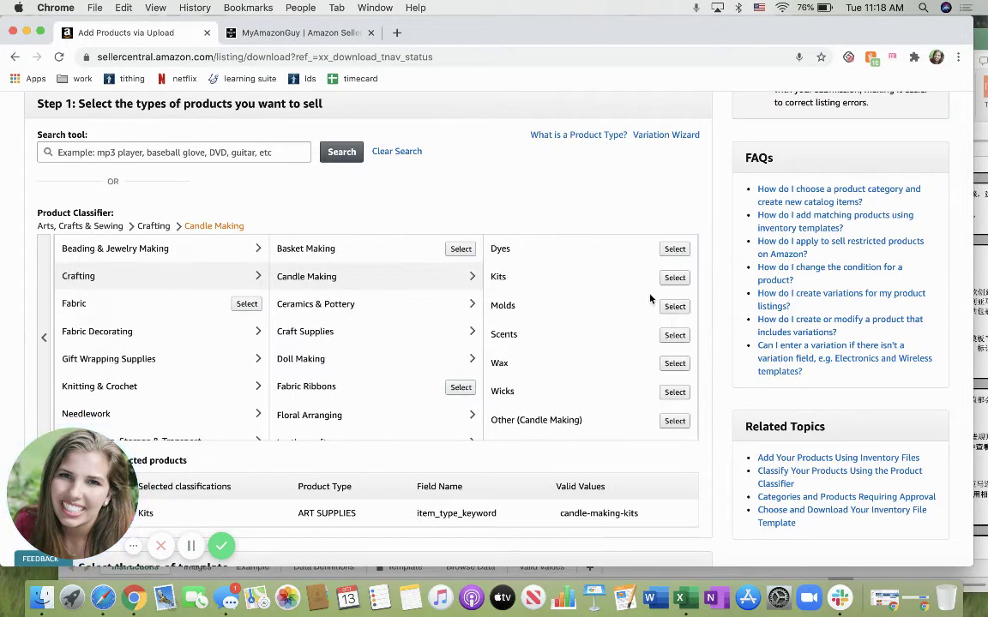
{"action": "scroll", "coordinate": [593, 359], "scroll_direction": "down", "scroll_amount": 3}
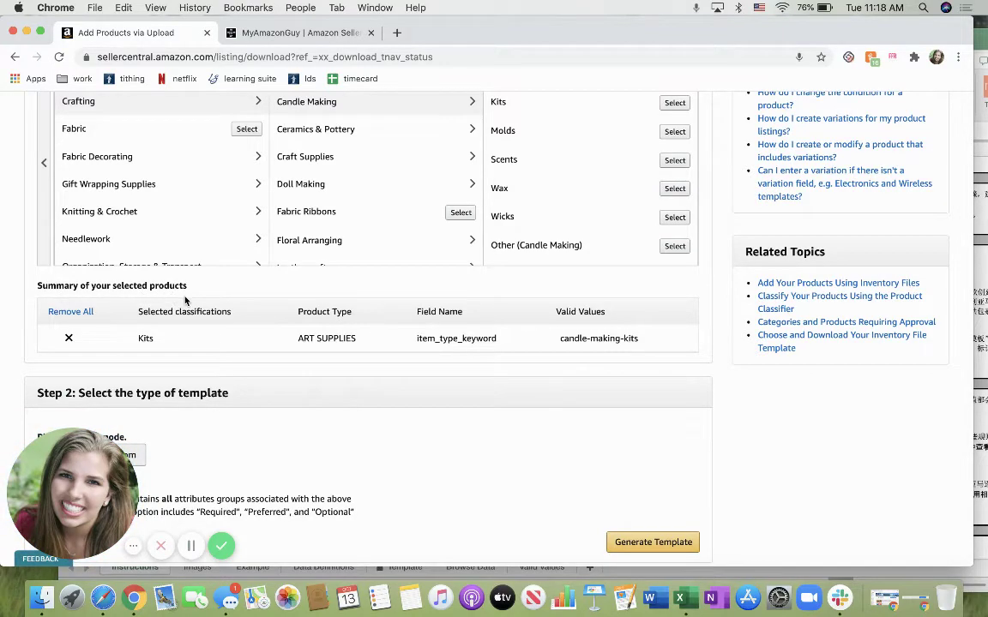
{"action": "scroll", "coordinate": [551, 225], "scroll_direction": "up", "scroll_amount": 2}
{"action": "scroll", "coordinate": [551, 225], "scroll_direction": "down", "scroll_amount": 3}
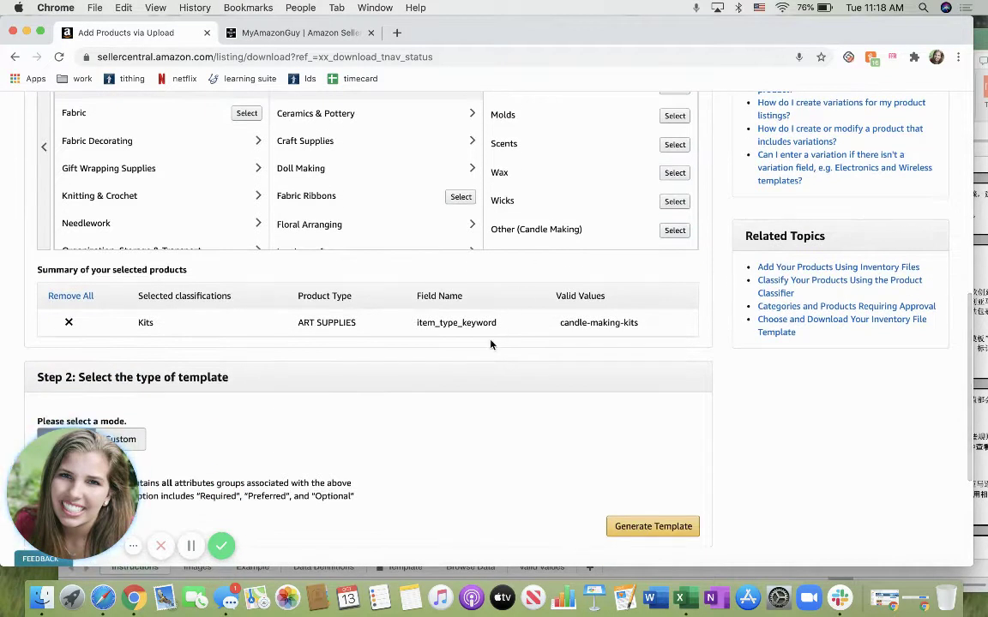
{"action": "scroll", "coordinate": [490, 344], "scroll_direction": "down", "scroll_amount": 3}
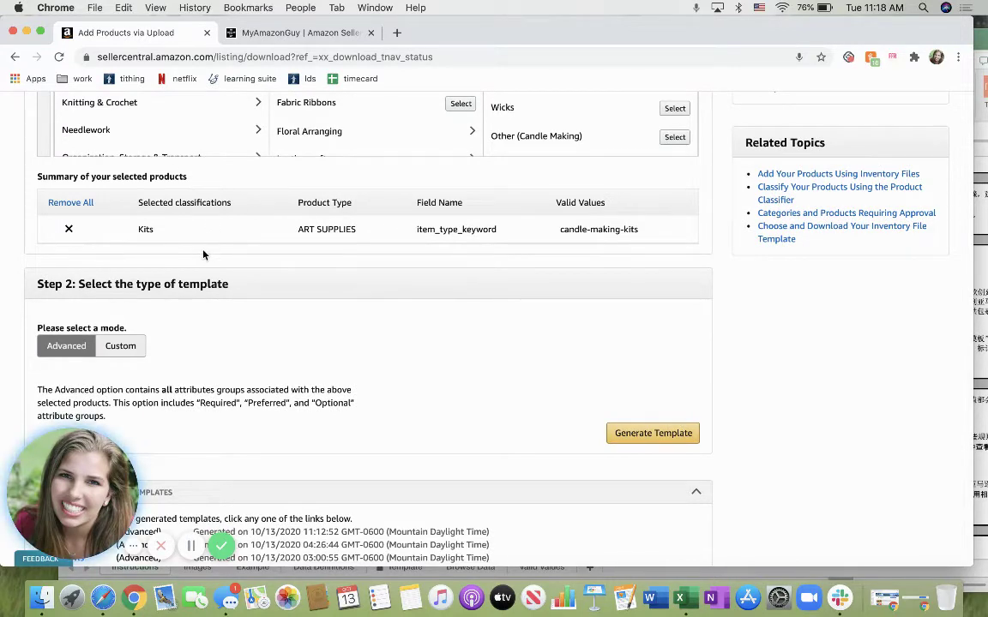
{"action": "scroll", "coordinate": [352, 298], "scroll_direction": "down", "scroll_amount": 2}
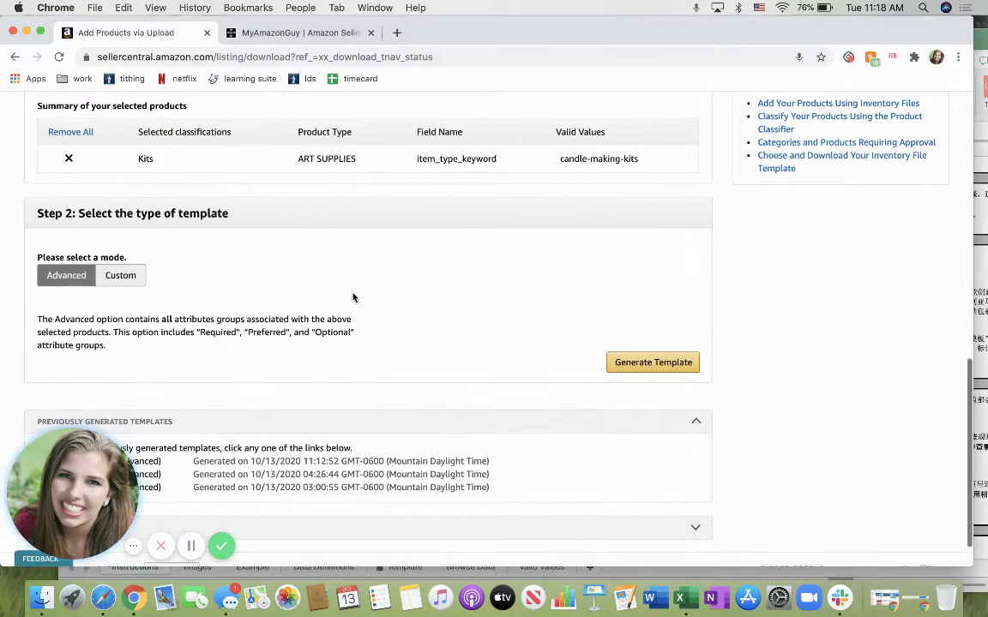
{"action": "scroll", "coordinate": [405, 359], "scroll_direction": "down", "scroll_amount": 2}
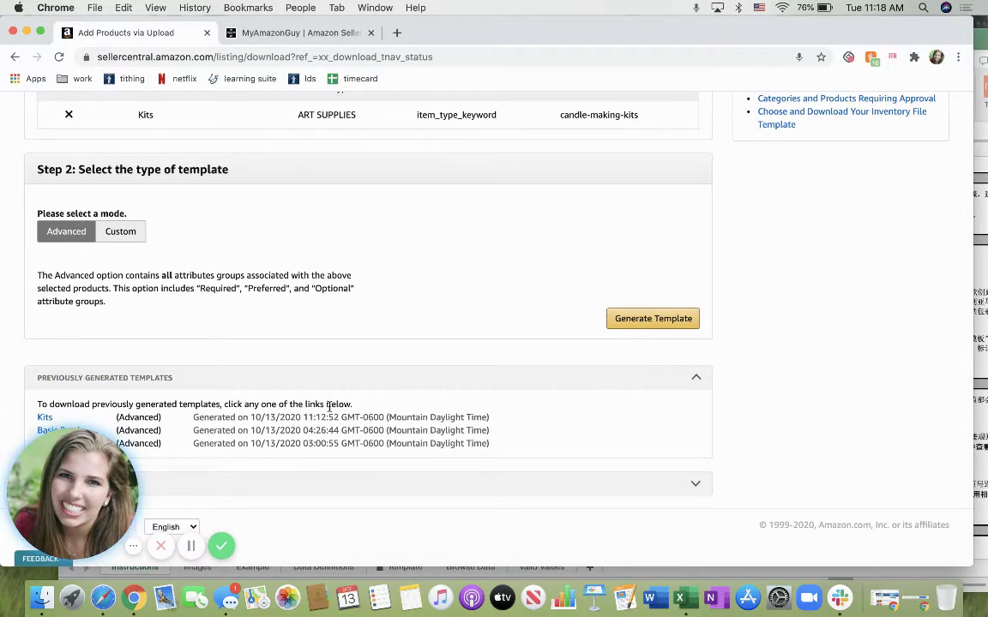
Bring the Kits template workbook to the front and move it to the top-left
{"action": "left_click", "coordinate": [978, 334]}
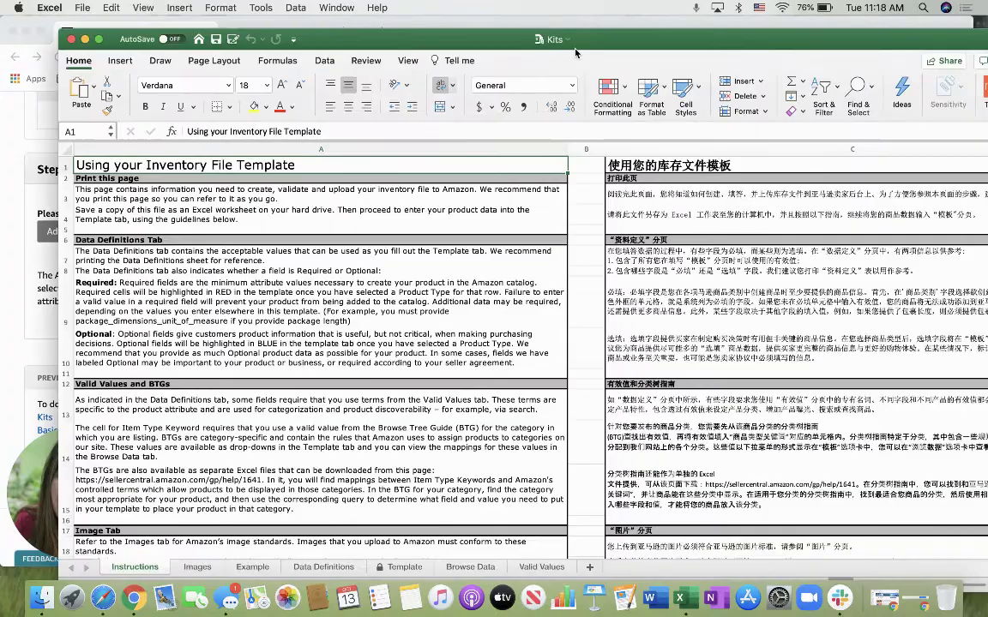
{"action": "left_click_drag", "start_coordinate": [606, 41], "coordinate": [542, 14]}
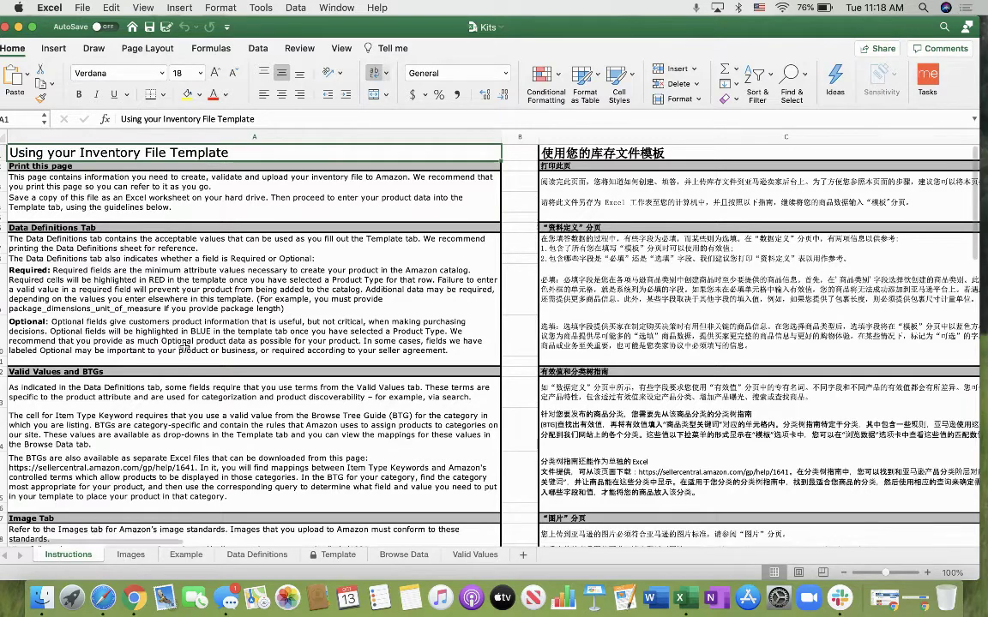
{"action": "scroll", "coordinate": [129, 561], "scroll_direction": "down", "scroll_amount": 3}
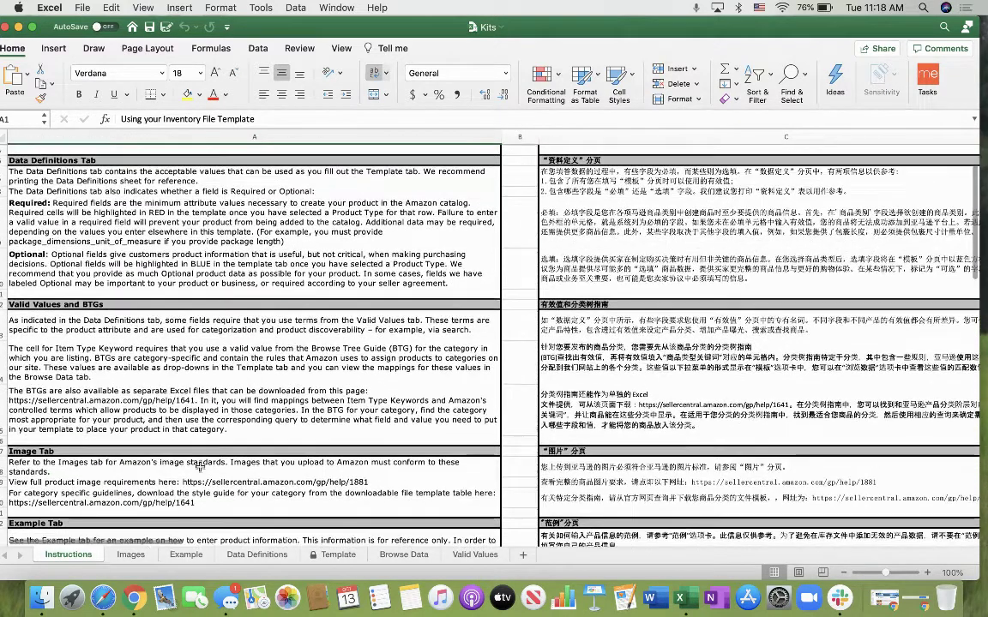
Look through the Images, Example, Data Definitions, Browse Data and Valid Values sheets, ending on Template
{"action": "left_click", "coordinate": [131, 555]}
{"action": "left_click", "coordinate": [185, 555]}
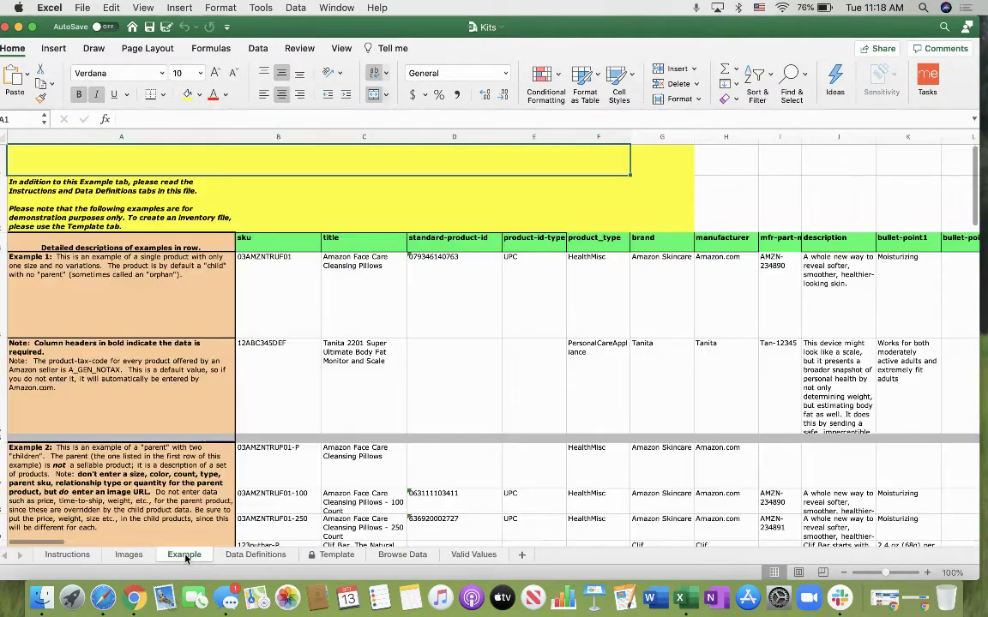
{"action": "left_click", "coordinate": [250, 557]}
{"action": "left_click", "coordinate": [324, 557]}
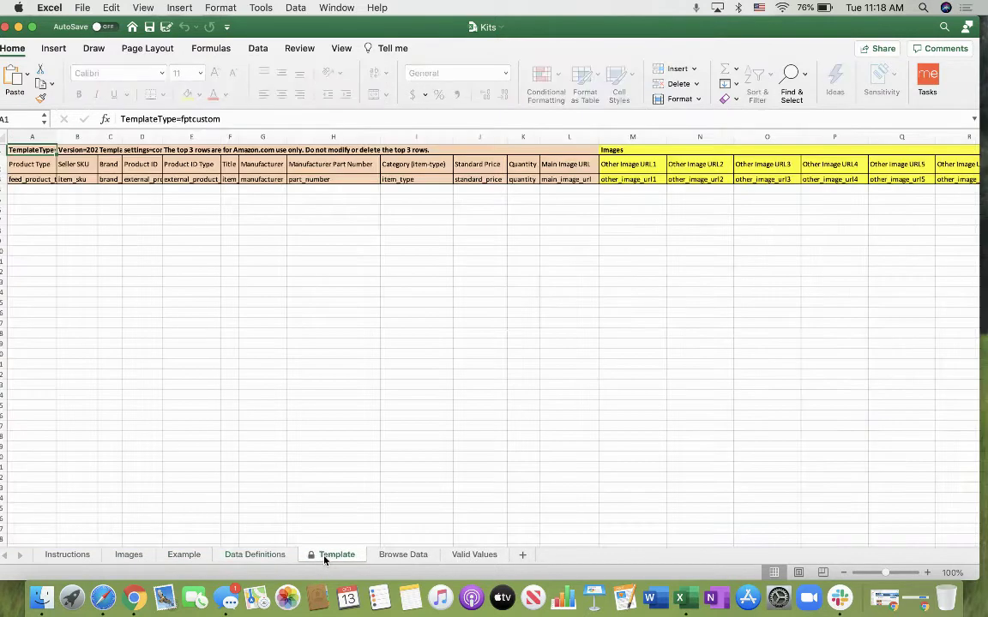
{"action": "left_click", "coordinate": [409, 556]}
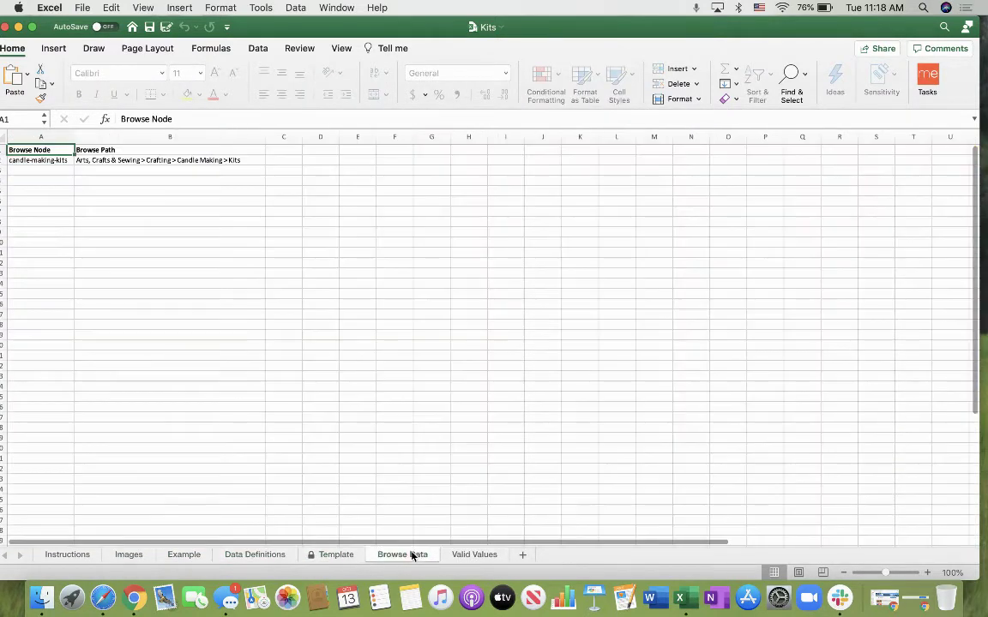
{"action": "left_click", "coordinate": [463, 558]}
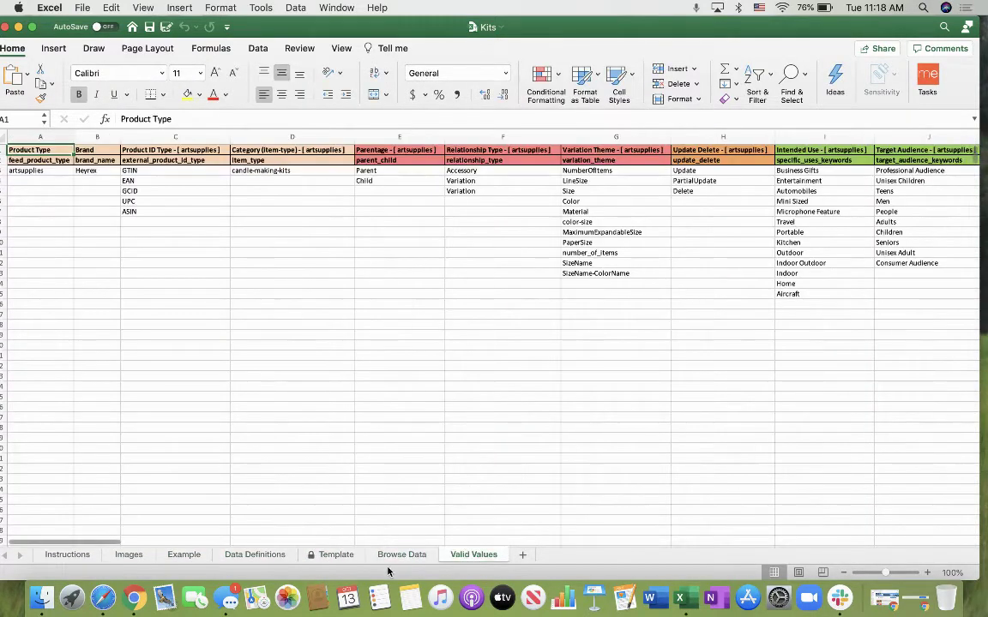
{"action": "left_click", "coordinate": [337, 557]}
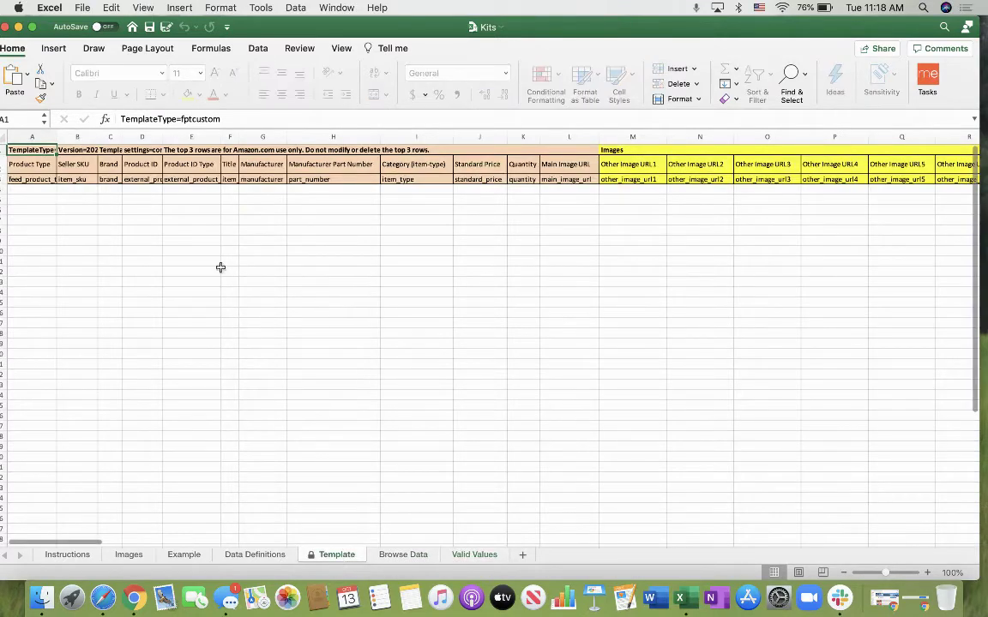
{"action": "left_click", "coordinate": [471, 557]}
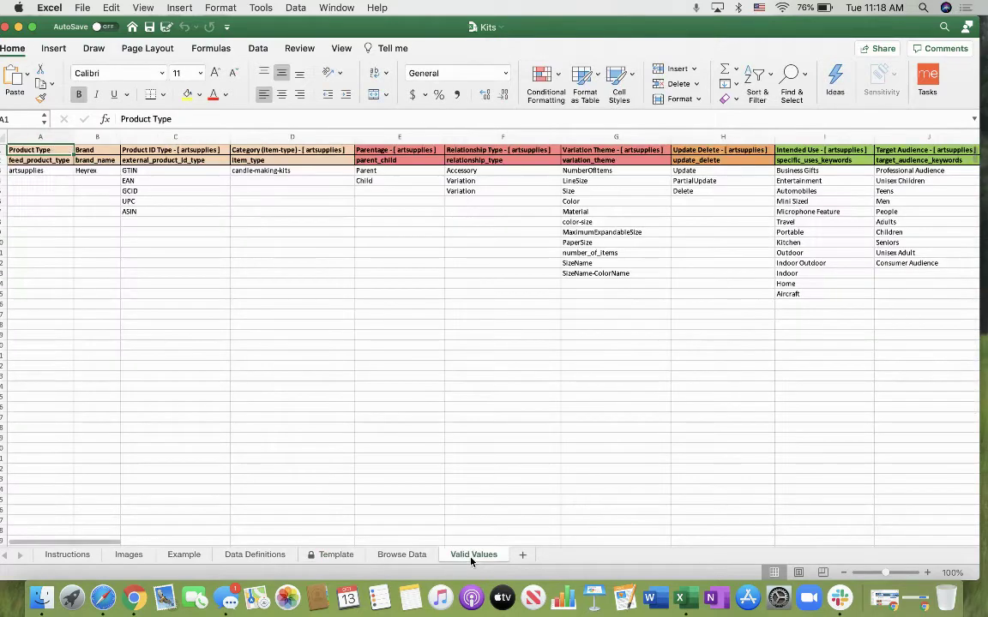
{"action": "left_click", "coordinate": [337, 555]}
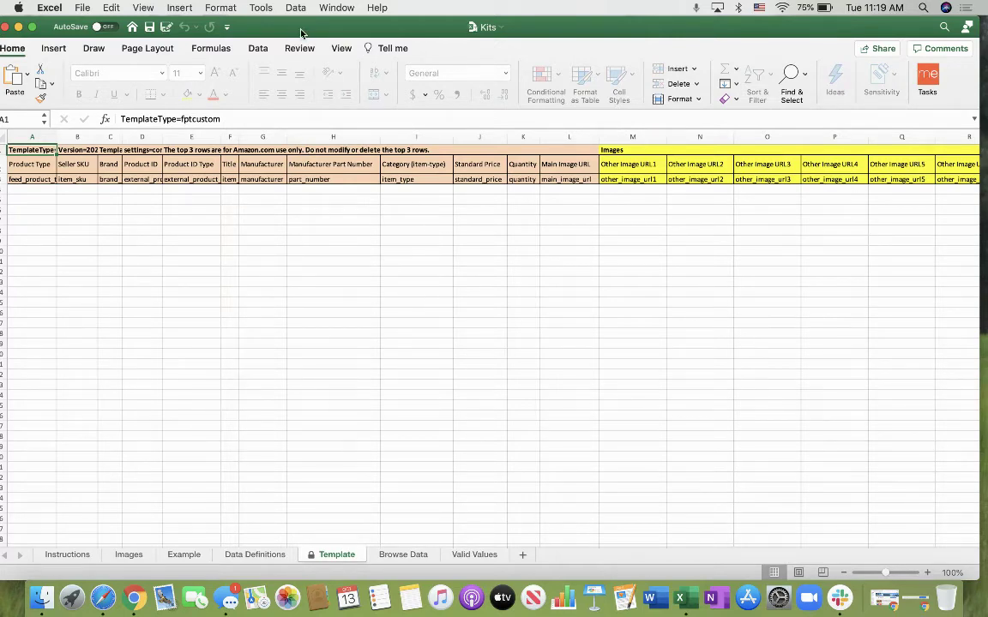
Move the Kits workbook aside and bring the Seller Central page back
{"action": "left_click_drag", "start_coordinate": [302, 34], "coordinate": [532, 36]}
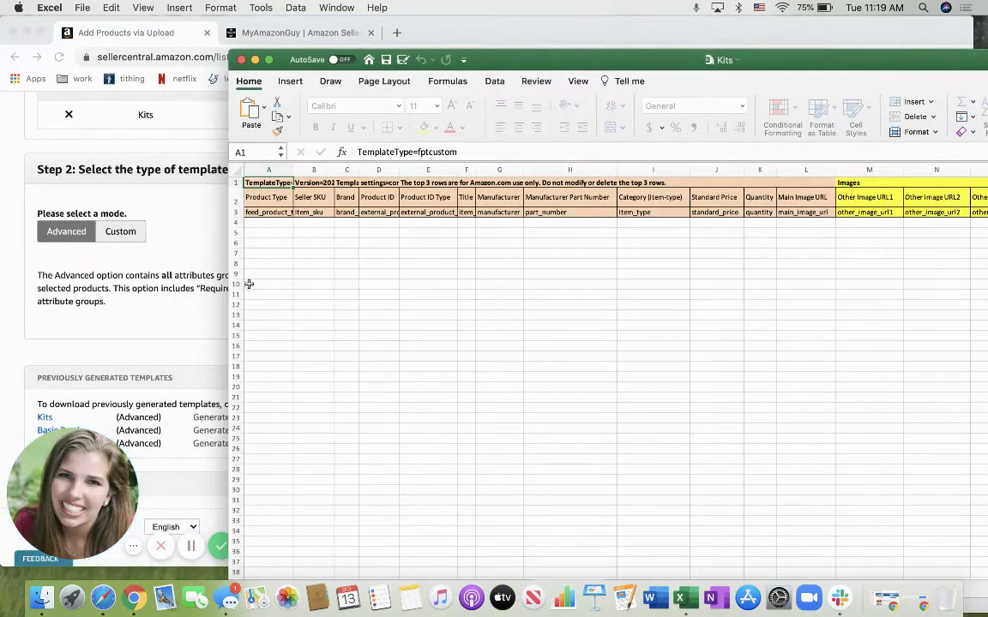
{"action": "left_click", "coordinate": [213, 308]}
{"action": "scroll", "coordinate": [213, 309], "scroll_direction": "up", "scroll_amount": 10}
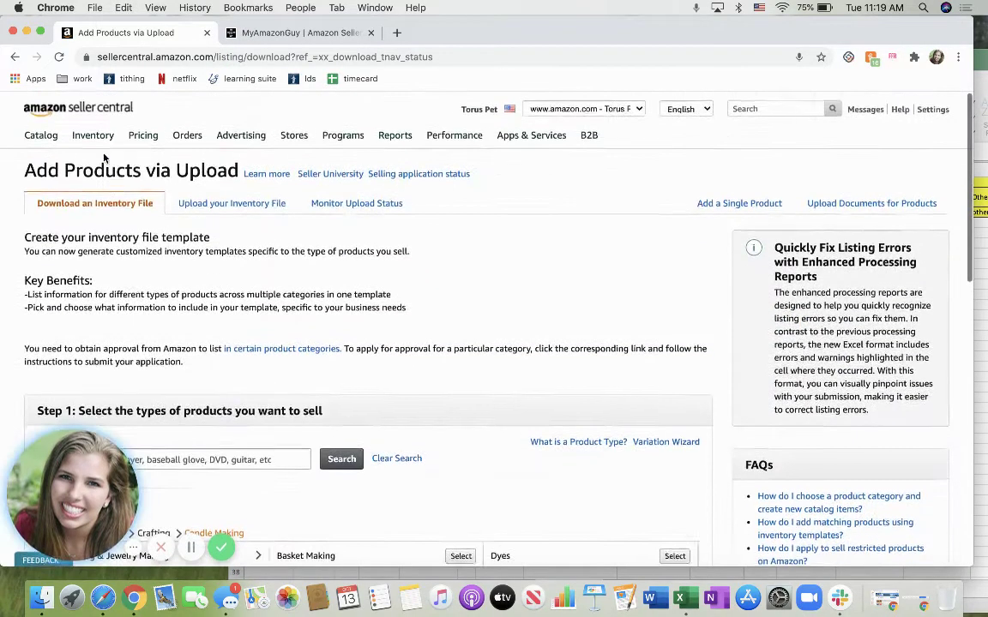
Go to Upload your Inventory File and keep Inventory Files for Specific Categories as file type
{"action": "mouse_move", "coordinate": [106, 147]}
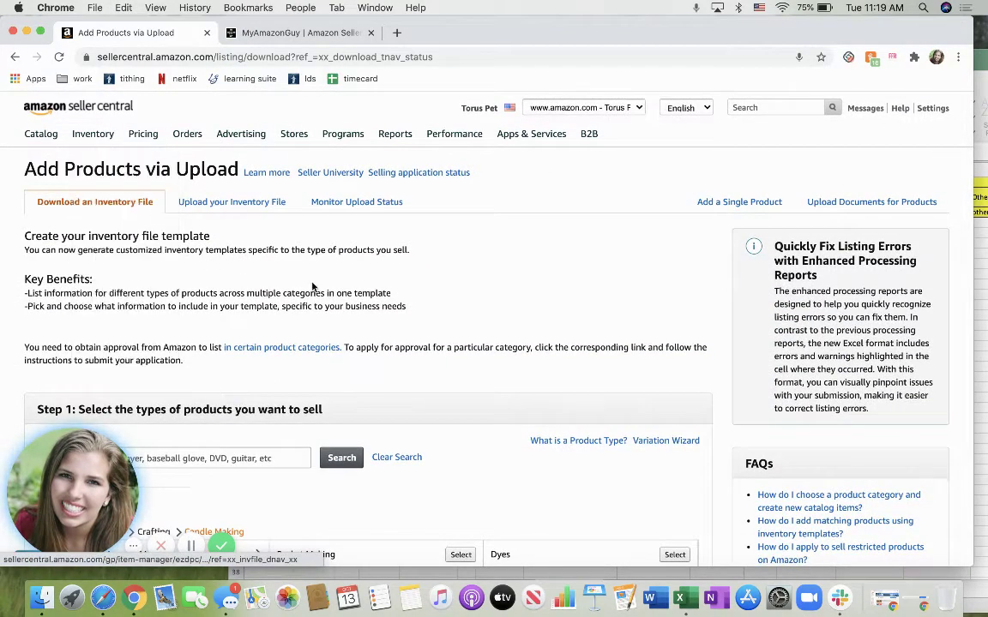
{"action": "left_click", "coordinate": [240, 204]}
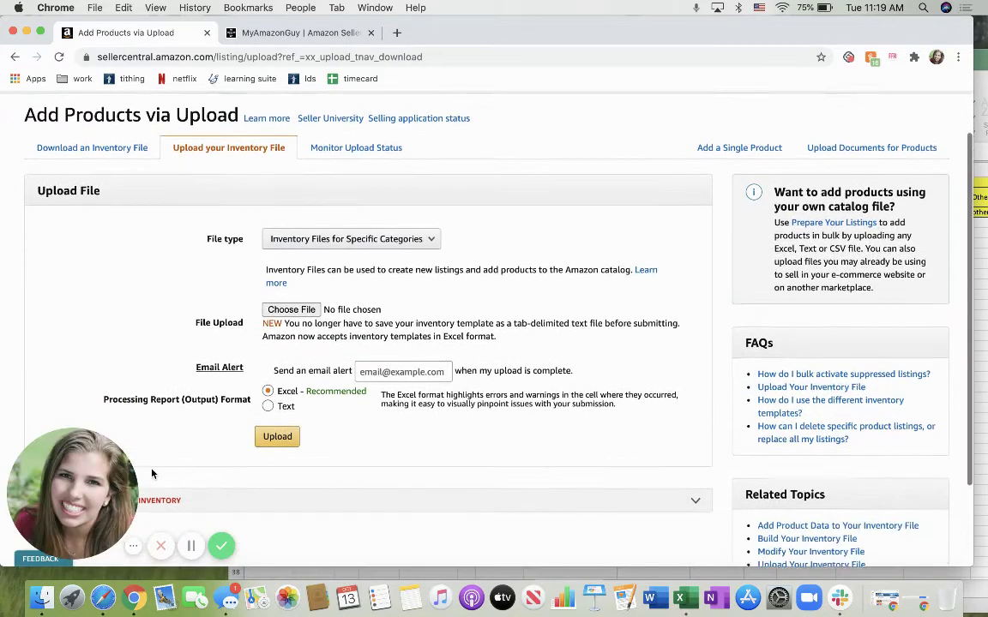
{"action": "scroll", "coordinate": [151, 472], "scroll_direction": "down", "scroll_amount": 3}
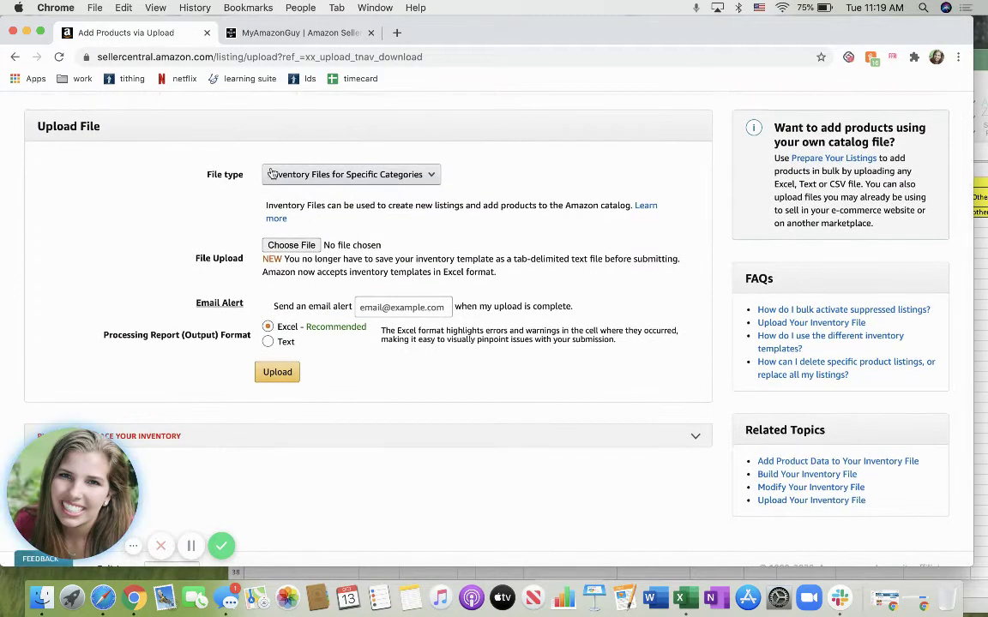
{"action": "left_click", "coordinate": [328, 177]}
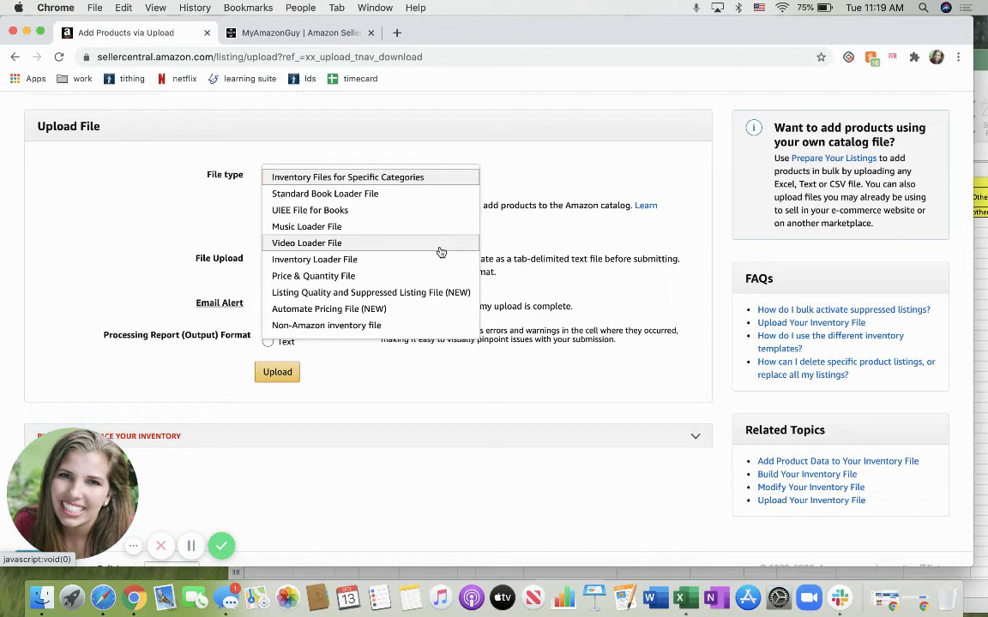
{"action": "left_click", "coordinate": [550, 138]}
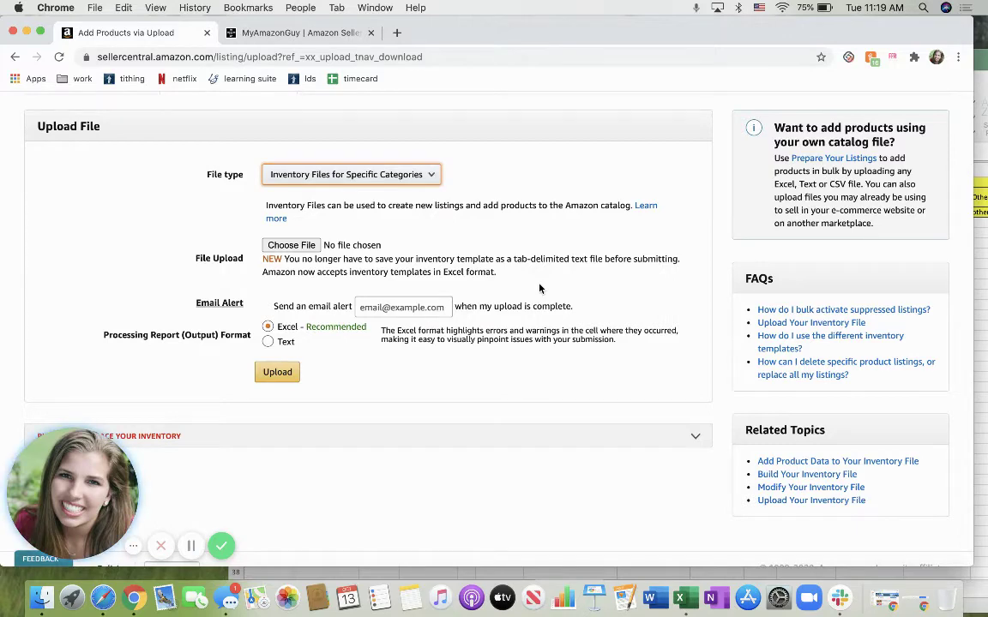
{"action": "scroll", "coordinate": [539, 288], "scroll_direction": "up", "scroll_amount": 2}
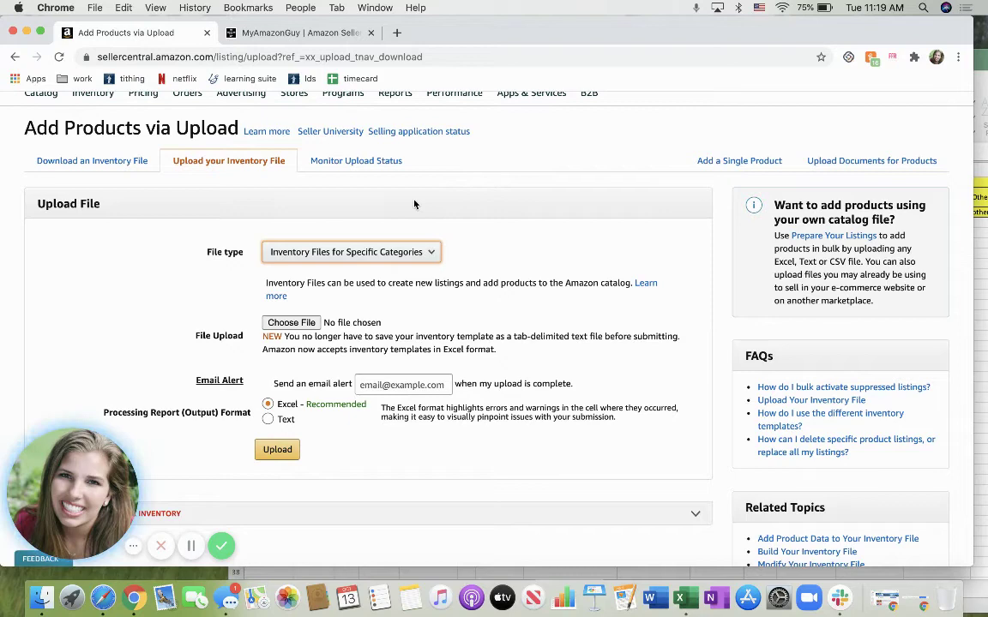
From Monitor Upload Status, download the latest 6-record upload's processing report and open the xlsx
{"action": "left_click", "coordinate": [355, 160]}
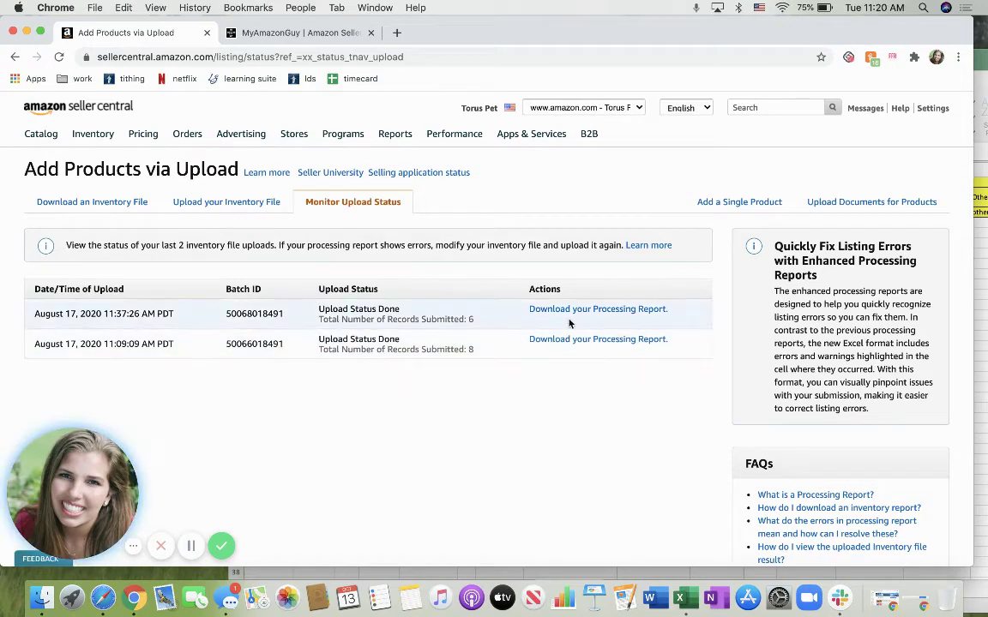
{"action": "left_click", "coordinate": [633, 315]}
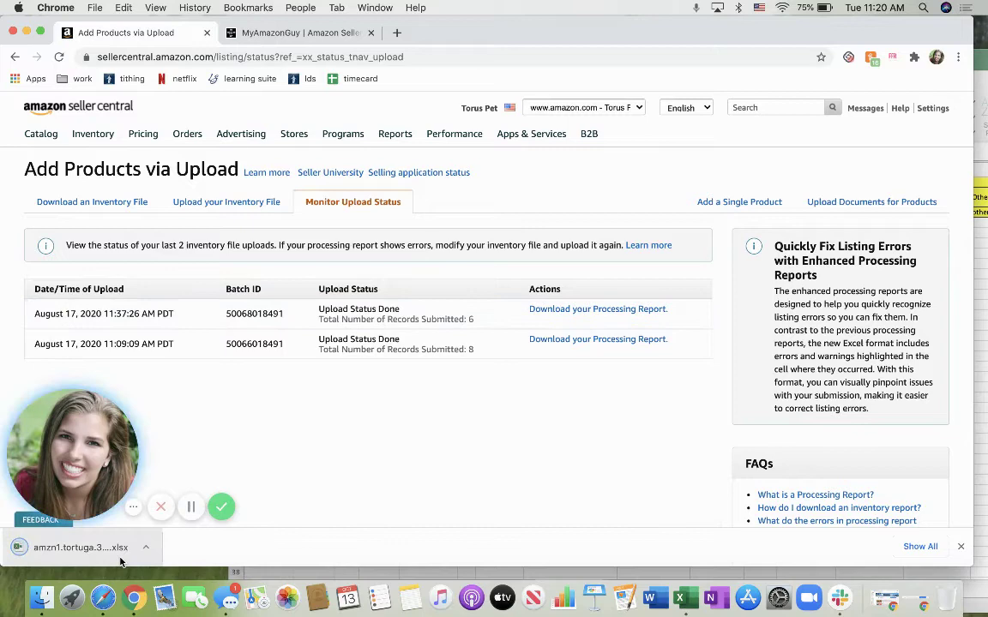
{"action": "left_click", "coordinate": [120, 557]}
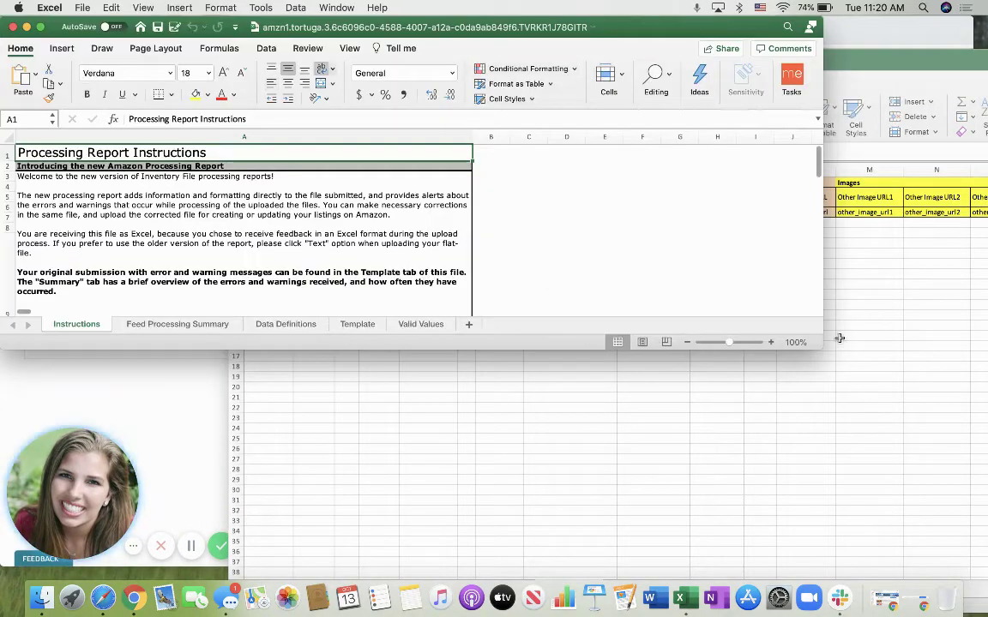
Enlarge the report, check its Template sheet shows all six rows SUCCESS, and close it
{"action": "left_click_drag", "start_coordinate": [812, 356], "coordinate": [891, 403]}
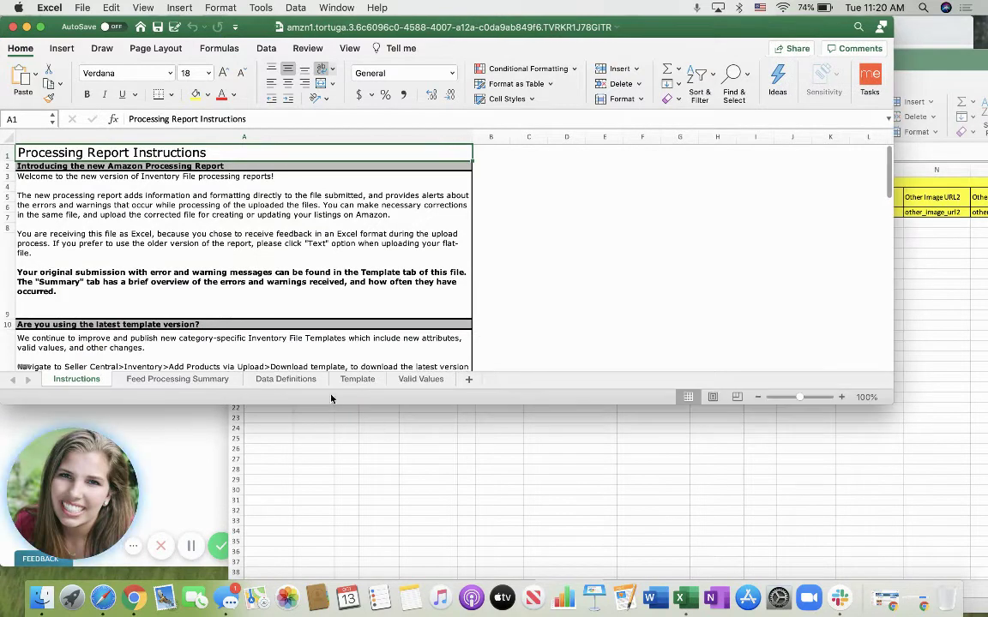
{"action": "left_click", "coordinate": [357, 380]}
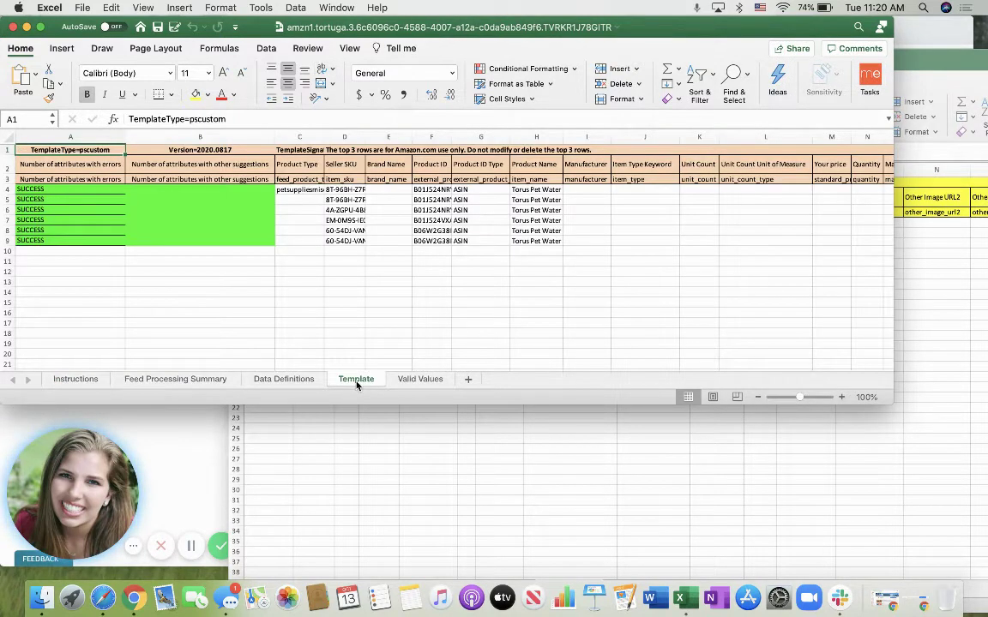
{"action": "left_click", "coordinate": [17, 32]}
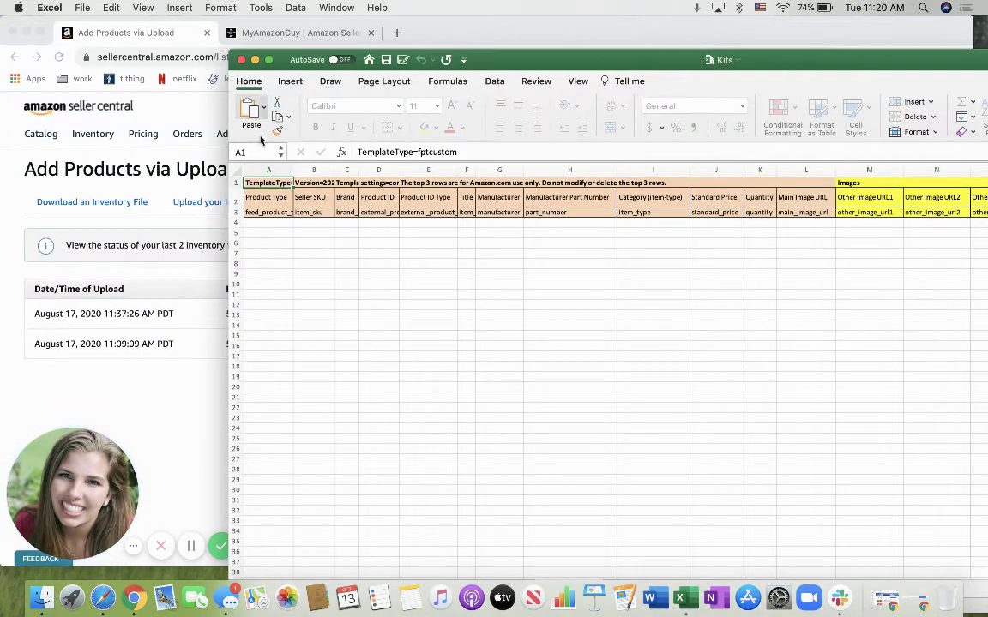
Review the 23 products in Inventory > Manage Inventory, then switch to the MyAmazonGuy tab
{"action": "left_click", "coordinate": [243, 69]}
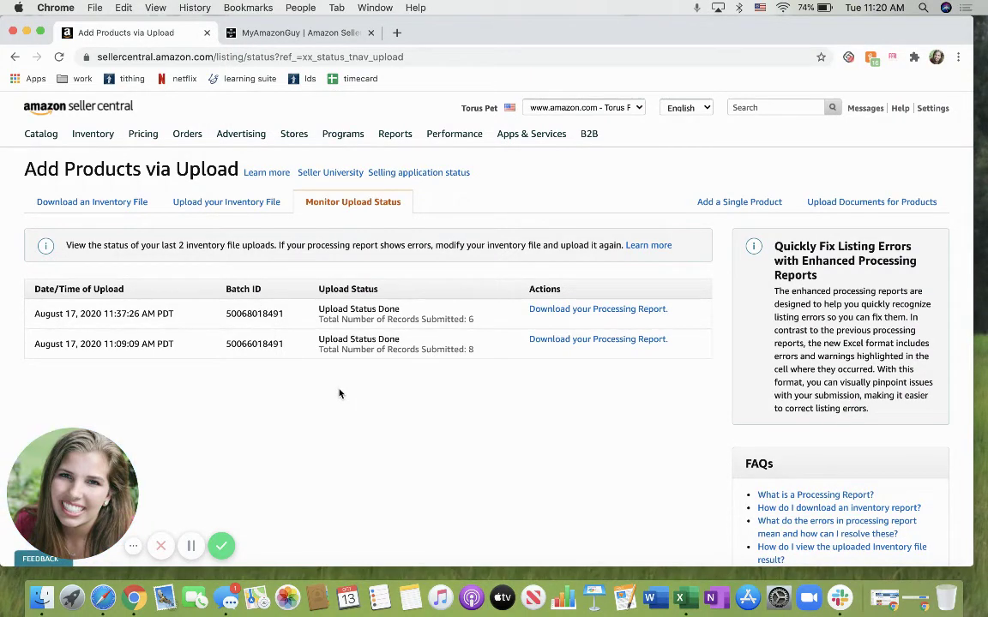
{"action": "mouse_move", "coordinate": [93, 134]}
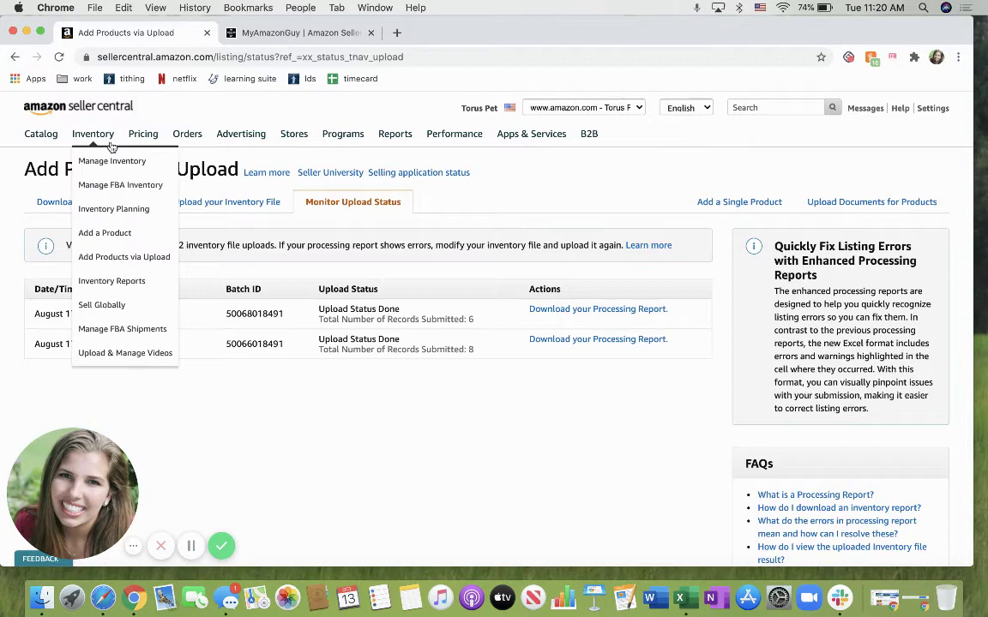
{"action": "left_click", "coordinate": [99, 160]}
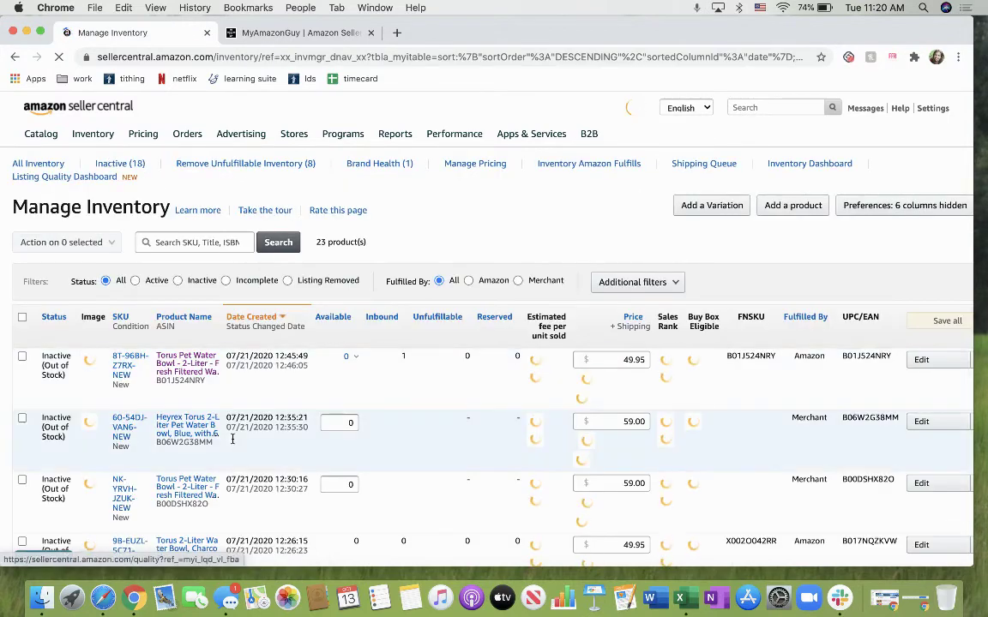
{"action": "scroll", "coordinate": [257, 386], "scroll_direction": "down", "scroll_amount": 2}
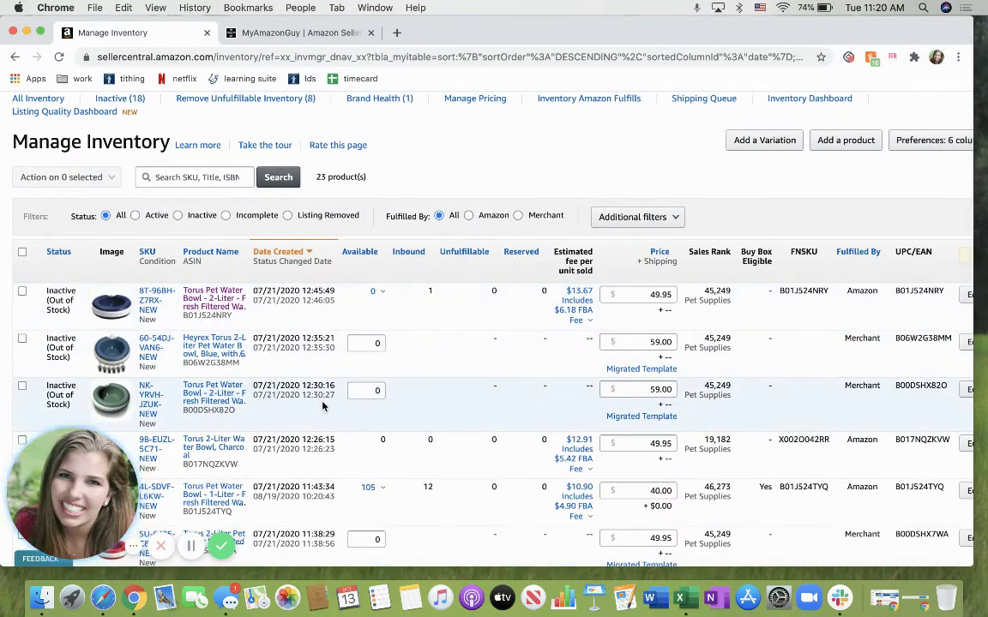
{"action": "scroll", "coordinate": [322, 405], "scroll_direction": "up", "scroll_amount": 2}
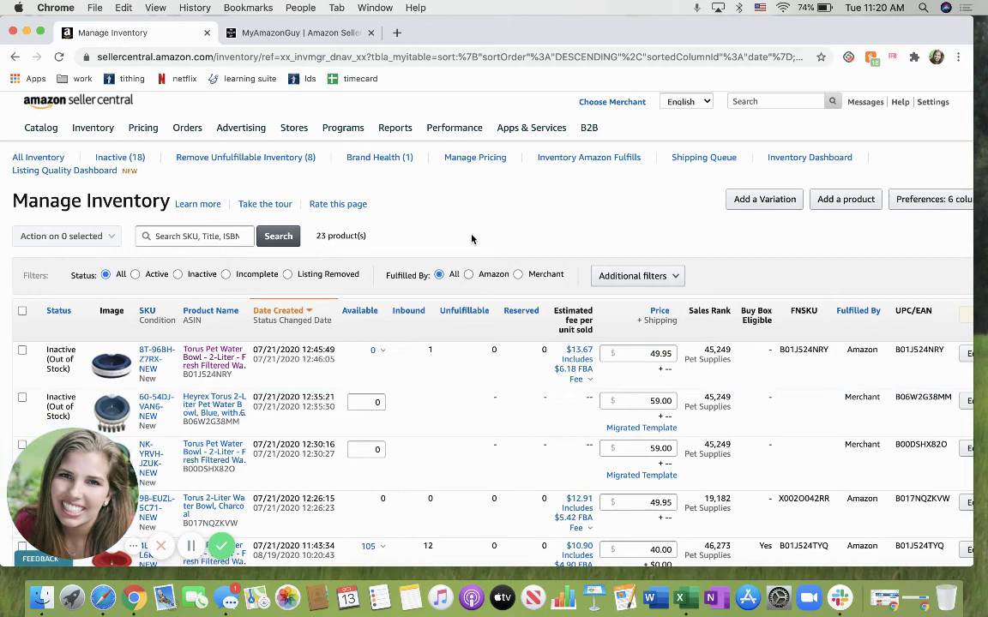
{"action": "left_click", "coordinate": [300, 34]}
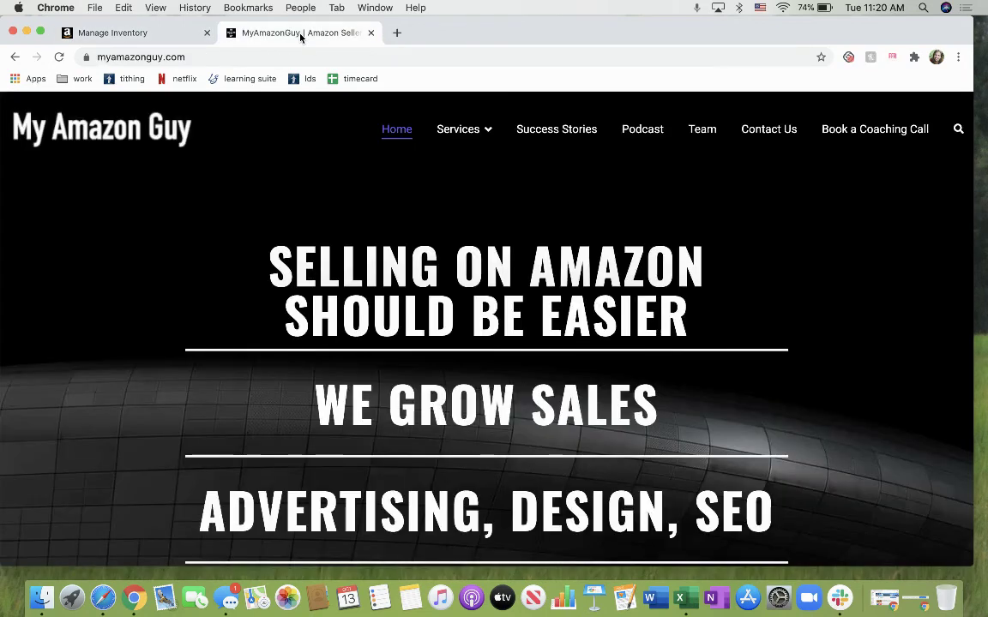